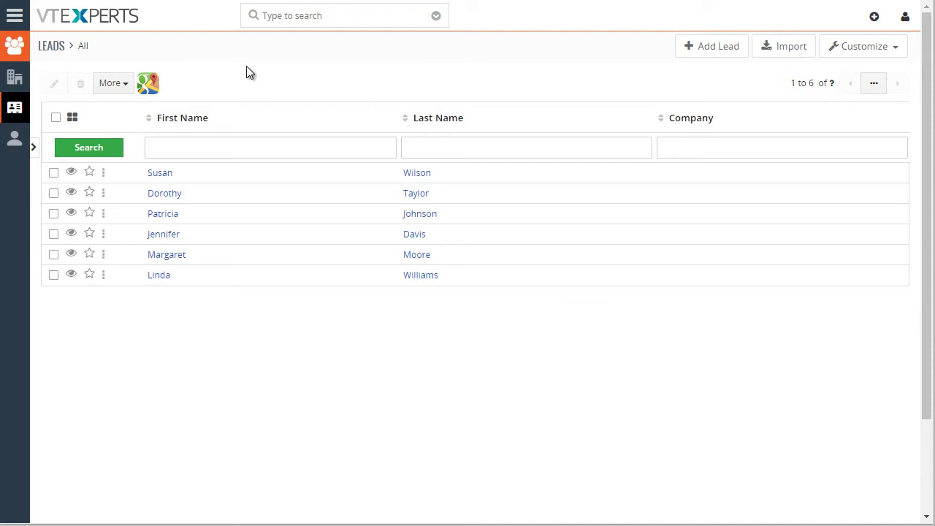
Open the leads radius map centred on the Company Address
{"action": "left_click", "coordinate": [147, 88]}
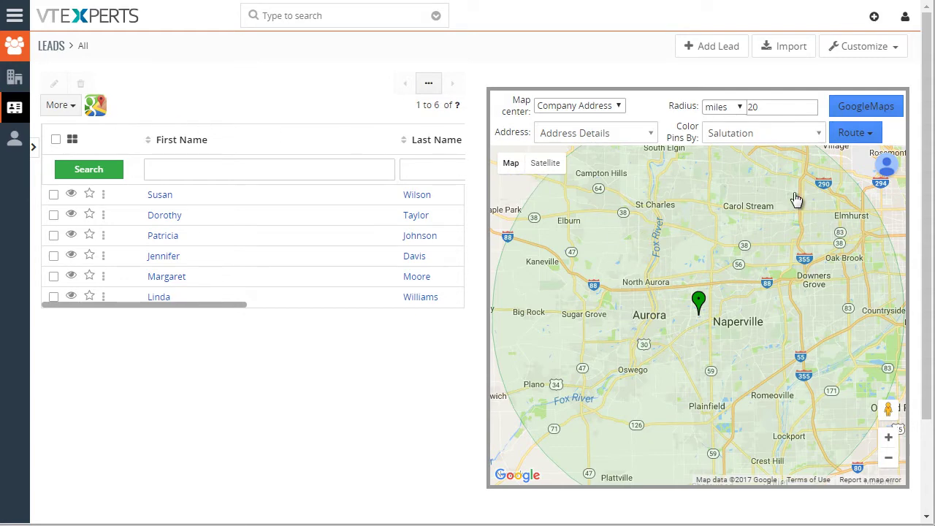
{"action": "left_click", "coordinate": [614, 106]}
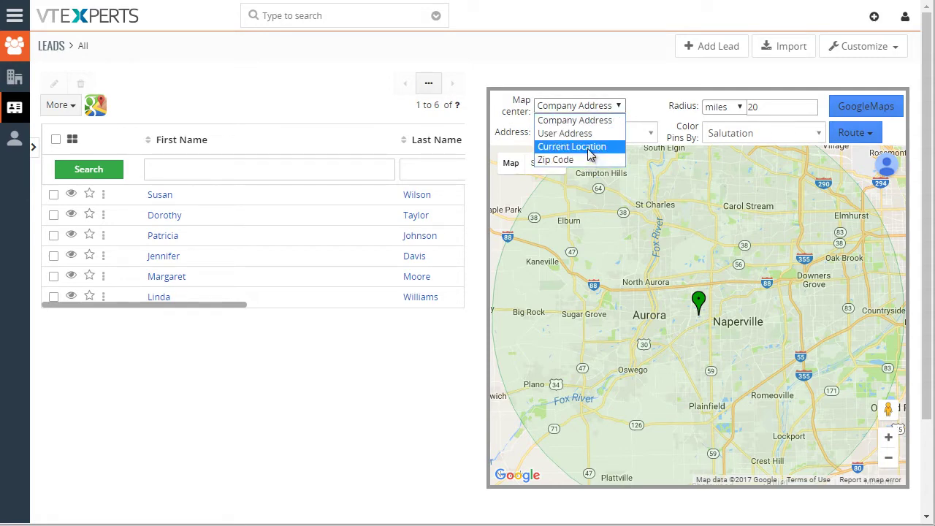
{"action": "left_click", "coordinate": [547, 77]}
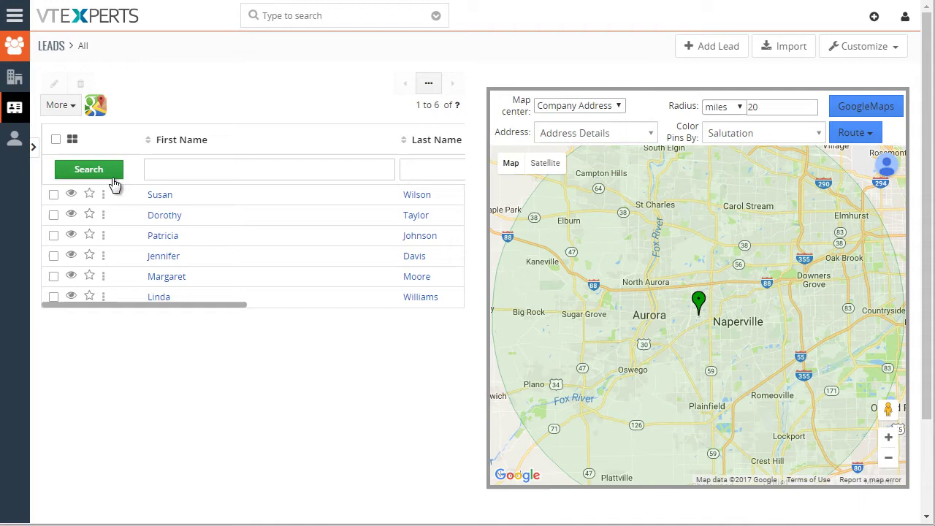
Plot the first five leads as pins and check which address field places them
{"action": "left_click", "coordinate": [54, 195]}
{"action": "left_click", "coordinate": [54, 214]}
{"action": "left_click", "coordinate": [53, 235]}
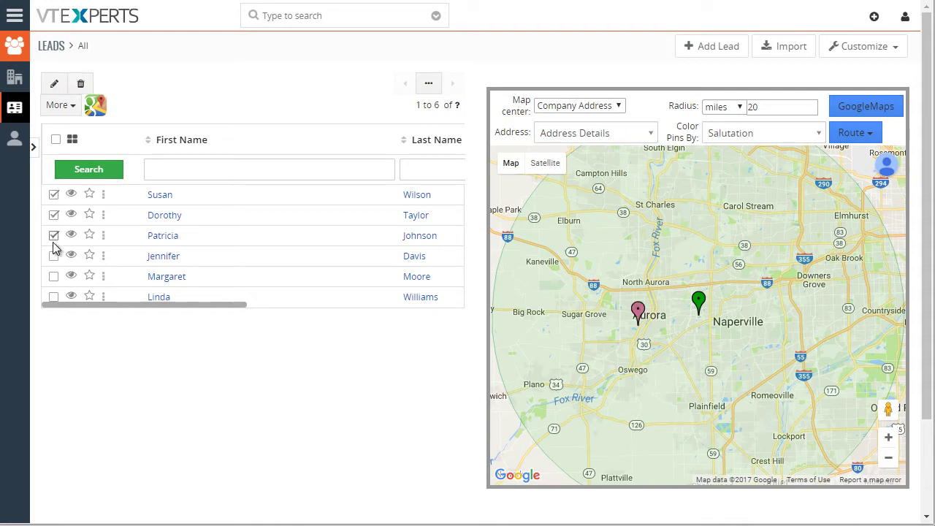
{"action": "left_click", "coordinate": [53, 256]}
{"action": "left_click", "coordinate": [53, 277]}
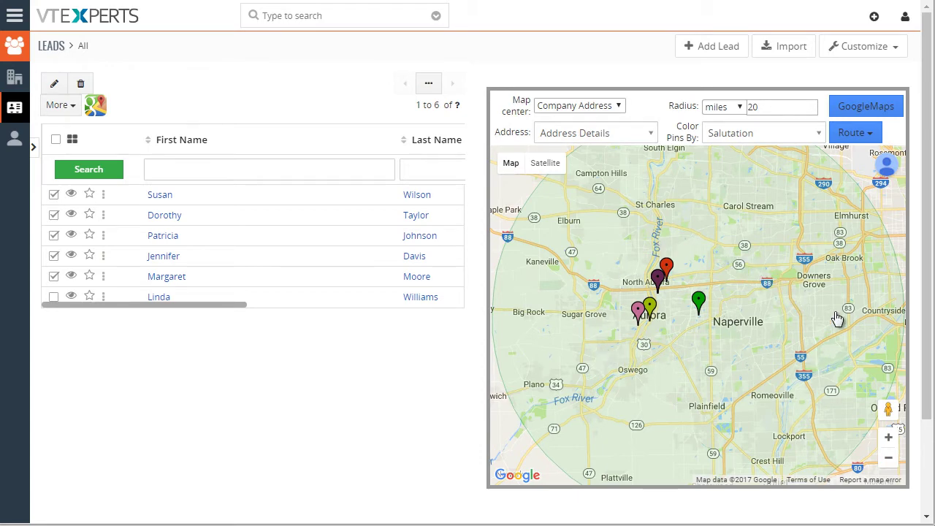
{"action": "left_click", "coordinate": [651, 136]}
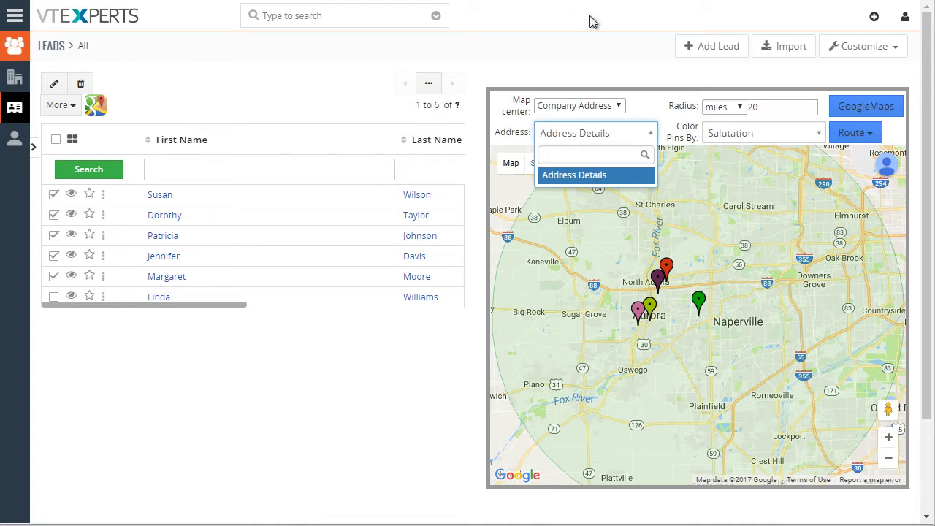
Close the address field list, keep the radius at 20 miles, and bring up the Route choices
{"action": "left_click", "coordinate": [618, 59]}
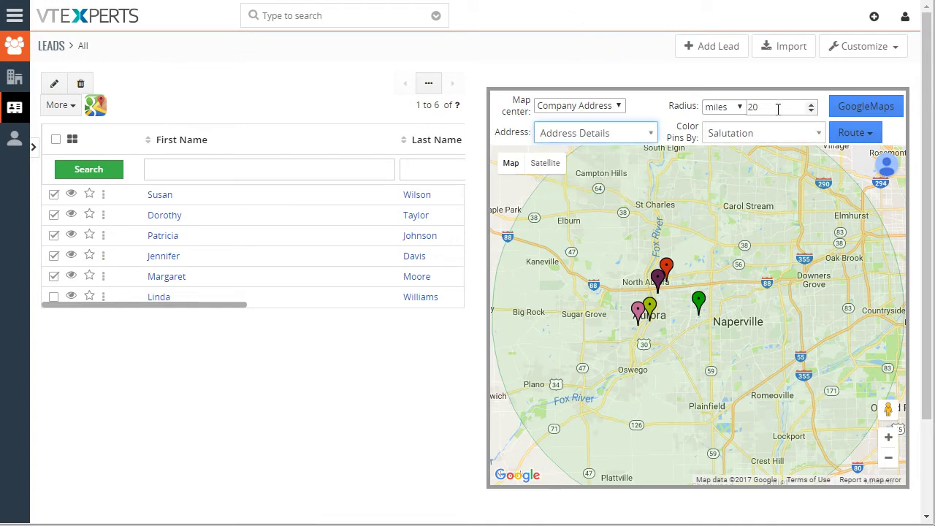
{"action": "left_click", "coordinate": [738, 112]}
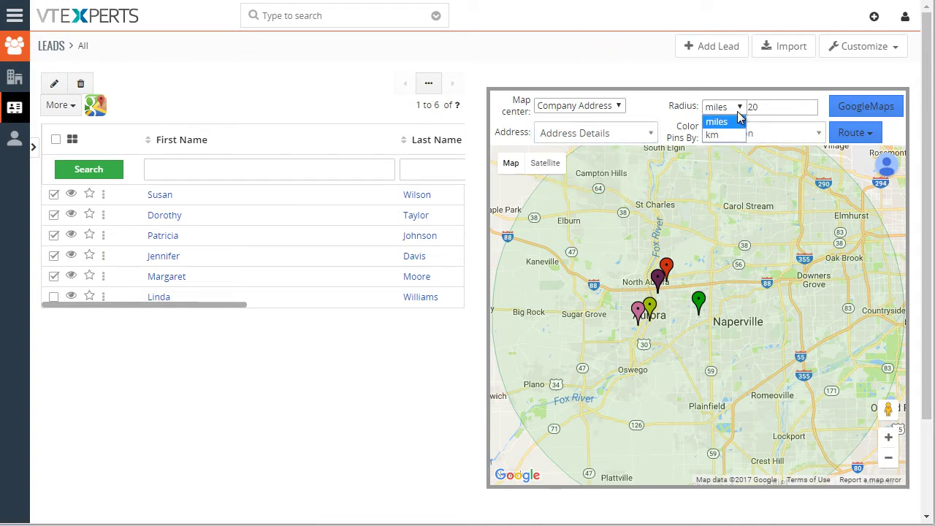
{"action": "left_click", "coordinate": [774, 109]}
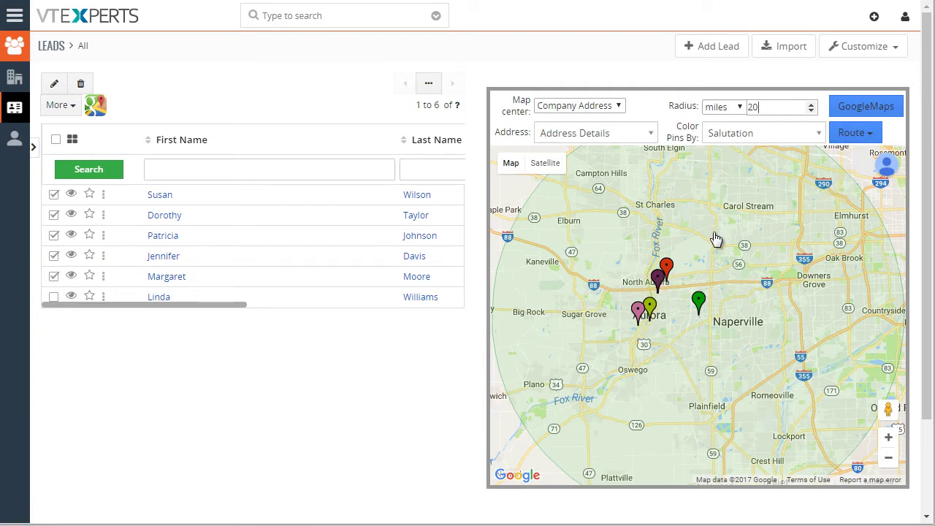
{"action": "left_click", "coordinate": [864, 138]}
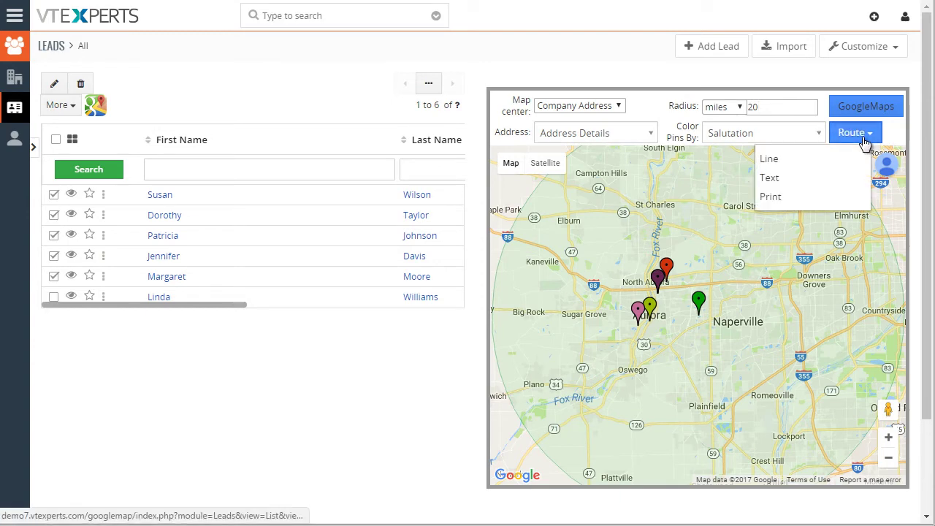
Draw an automatic driving route line through the lead pins
{"action": "left_click", "coordinate": [809, 161]}
{"action": "left_click", "coordinate": [289, 81]}
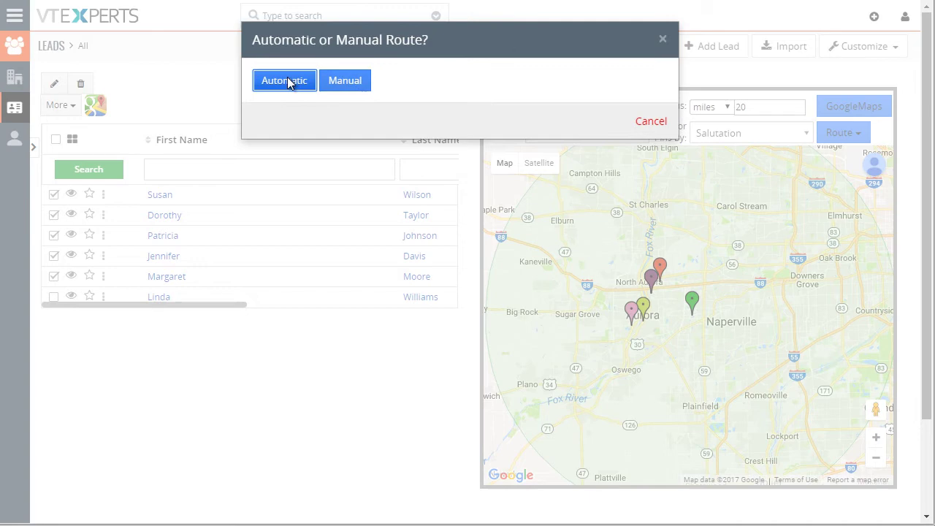
{"action": "left_click", "coordinate": [260, 79]}
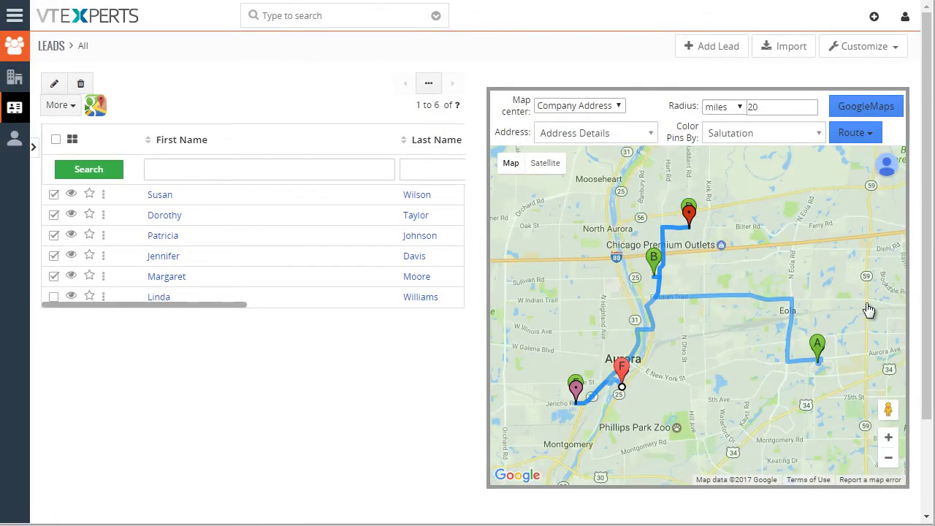
Show automatic driving directions as text for the route, then close the directions window
{"action": "left_click", "coordinate": [855, 132]}
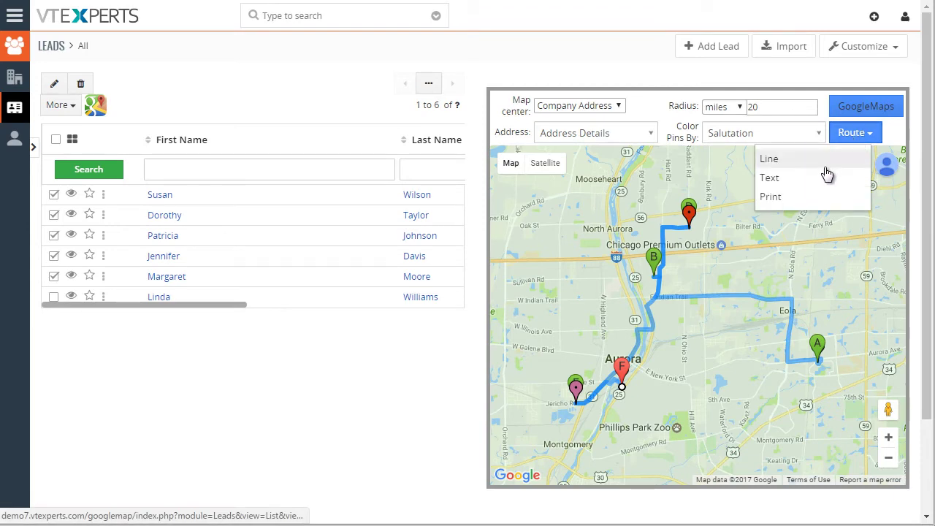
{"action": "left_click", "coordinate": [802, 183]}
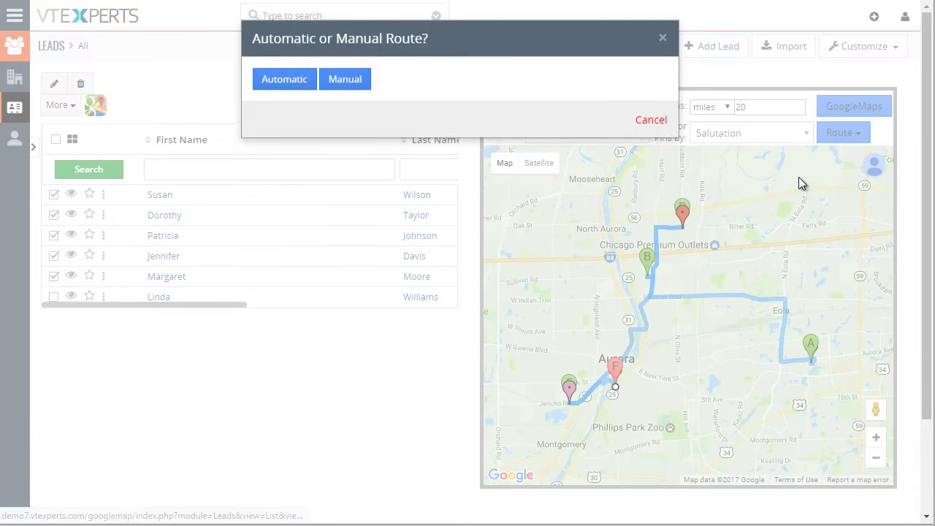
{"action": "left_click", "coordinate": [274, 85]}
{"action": "left_click", "coordinate": [258, 78]}
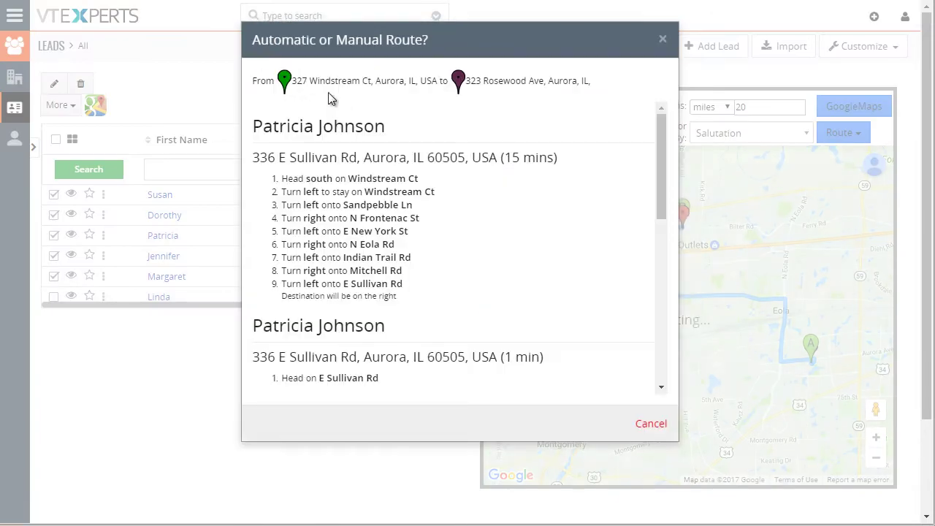
{"action": "left_click_drag", "start_coordinate": [661, 131], "coordinate": [644, 122]}
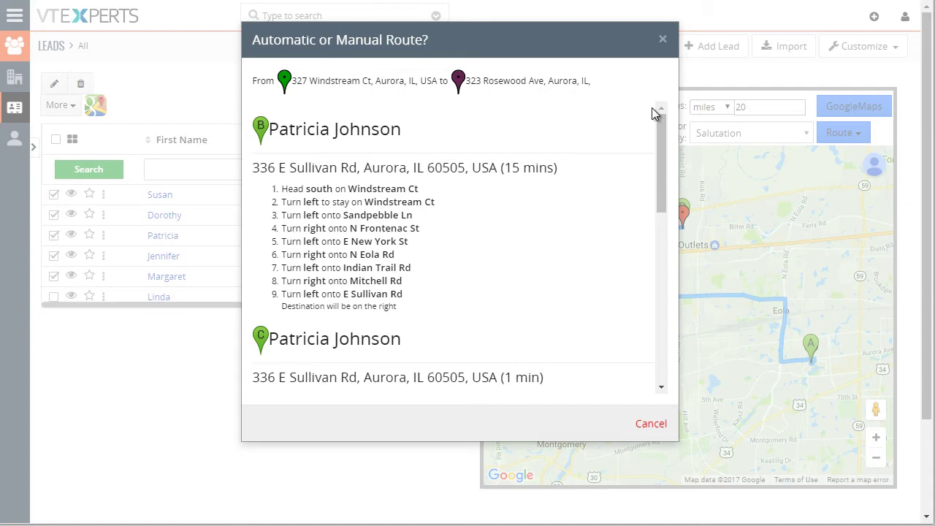
{"action": "left_click", "coordinate": [664, 41]}
Print the route map with its driving directions, then close the print window
{"action": "left_click", "coordinate": [854, 136]}
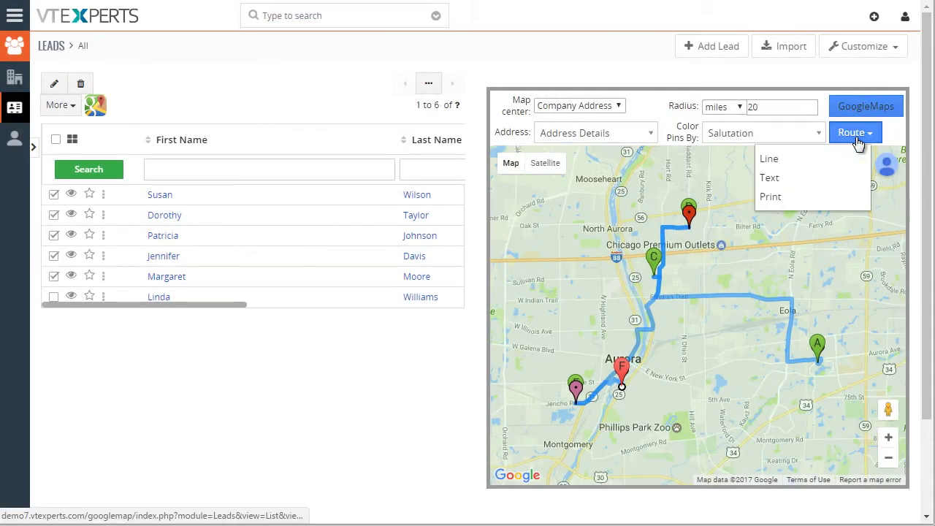
{"action": "left_click", "coordinate": [810, 203]}
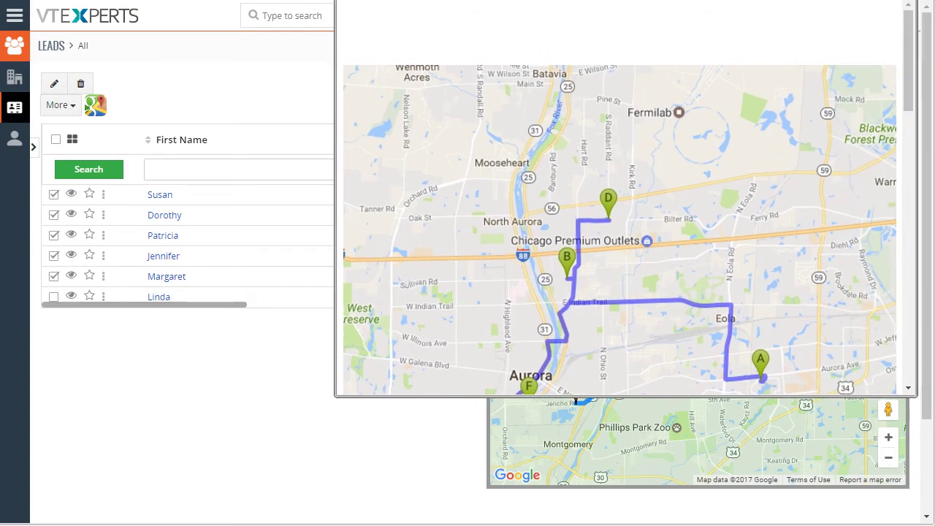
{"action": "mouse_move", "coordinate": [890, 29]}
{"action": "left_mouse_down"}
{"action": "mouse_move", "coordinate": [862, 280]}
{"action": "mouse_move", "coordinate": [876, 31]}
{"action": "left_mouse_up"}
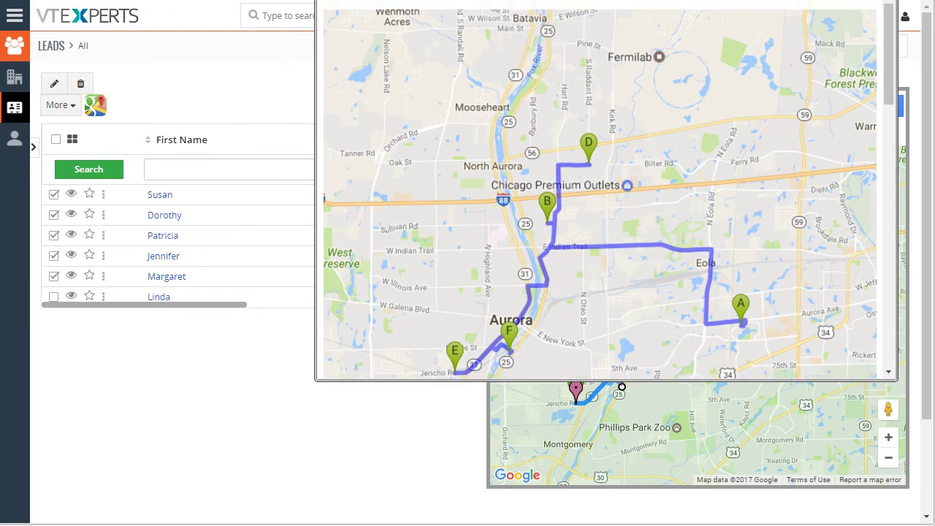
{"action": "key", "text": "ctrl+w"}
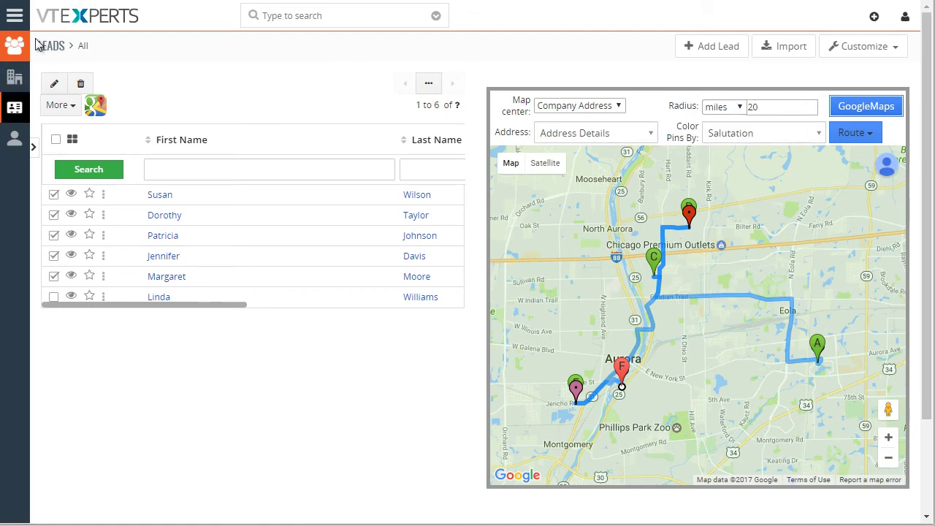
Go to CRM Settings and open Google Radius Maps under Other Settings
{"action": "left_click", "coordinate": [14, 16]}
{"action": "mouse_move", "coordinate": [96, 155]}
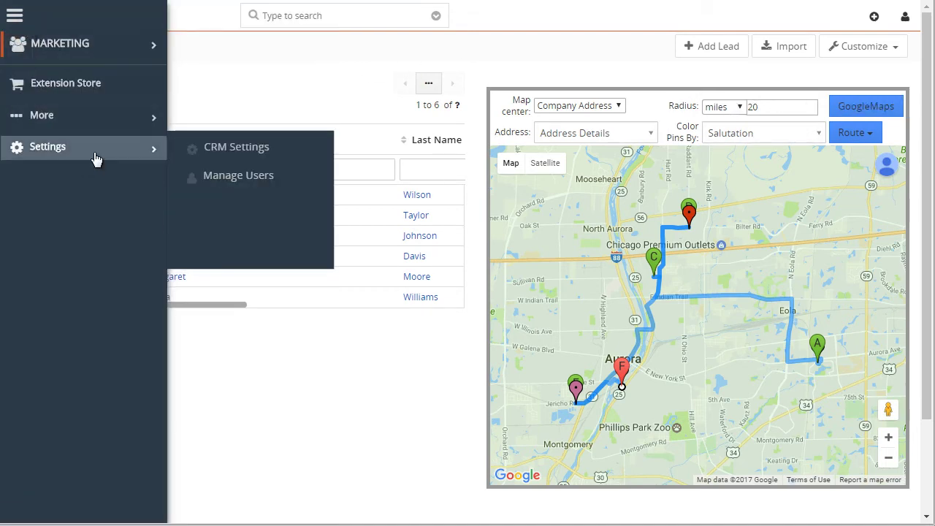
{"action": "left_click", "coordinate": [253, 157]}
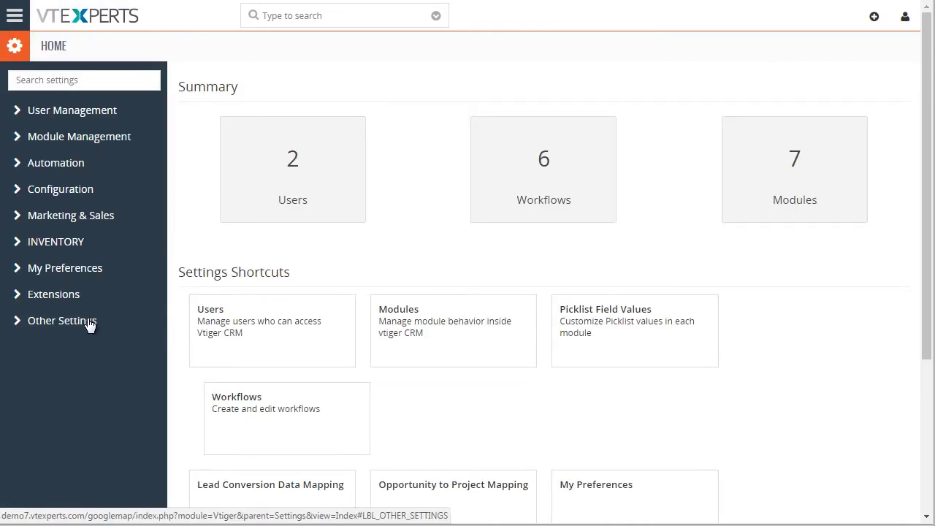
{"action": "left_click", "coordinate": [89, 325]}
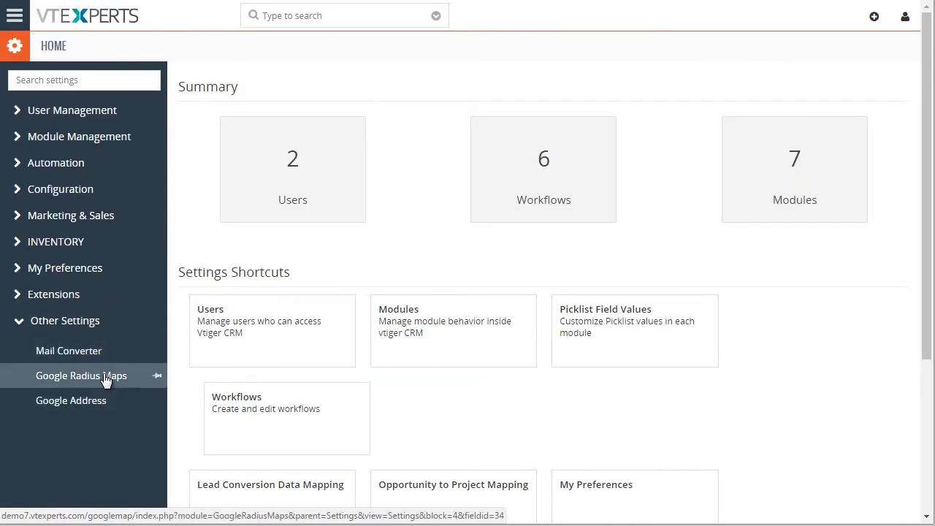
{"action": "left_click", "coordinate": [104, 377]}
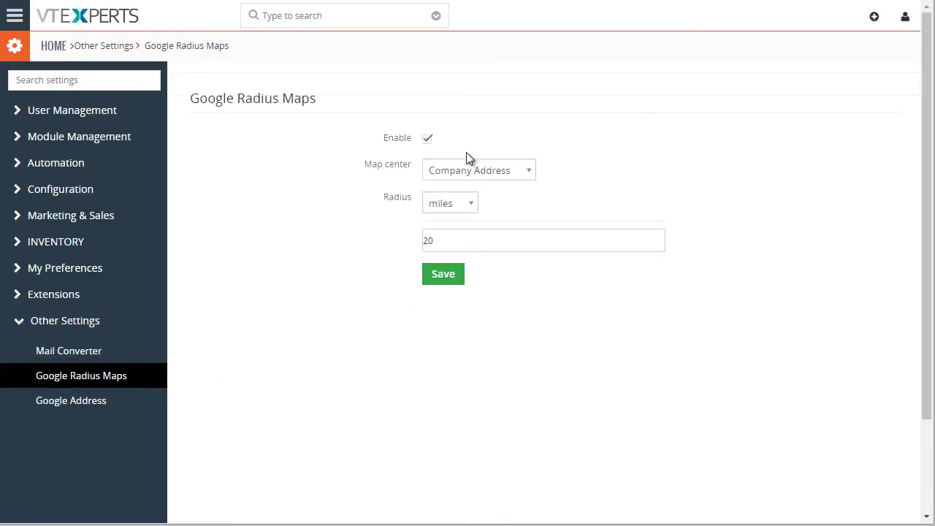
Confirm the defaults: Company Address centre, miles as units, and a radius of 20
{"action": "left_click", "coordinate": [511, 169]}
{"action": "left_click", "coordinate": [511, 169]}
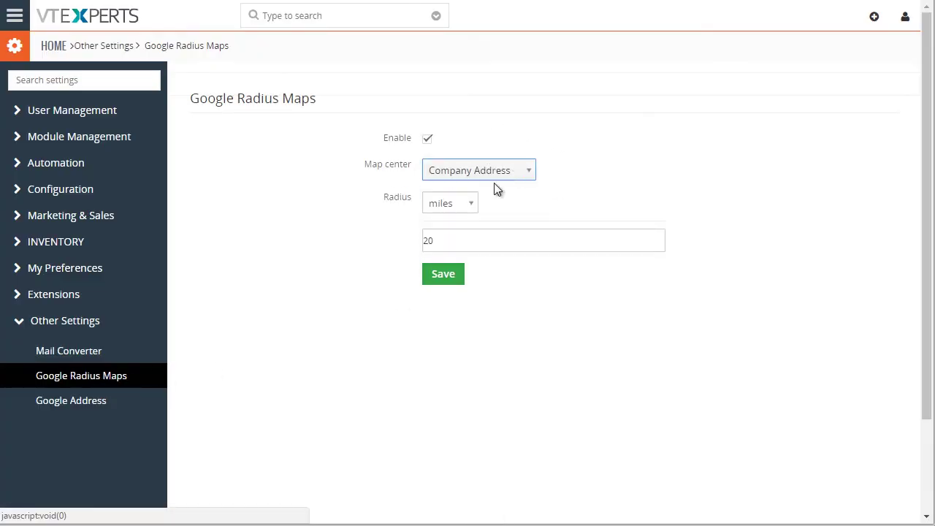
{"action": "left_click", "coordinate": [449, 207]}
{"action": "left_click", "coordinate": [455, 214]}
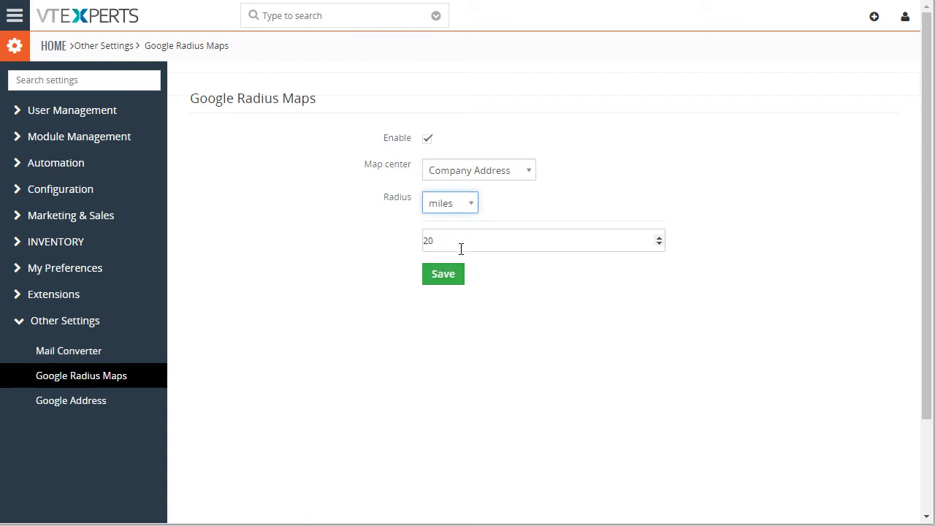
{"action": "left_click", "coordinate": [460, 247]}
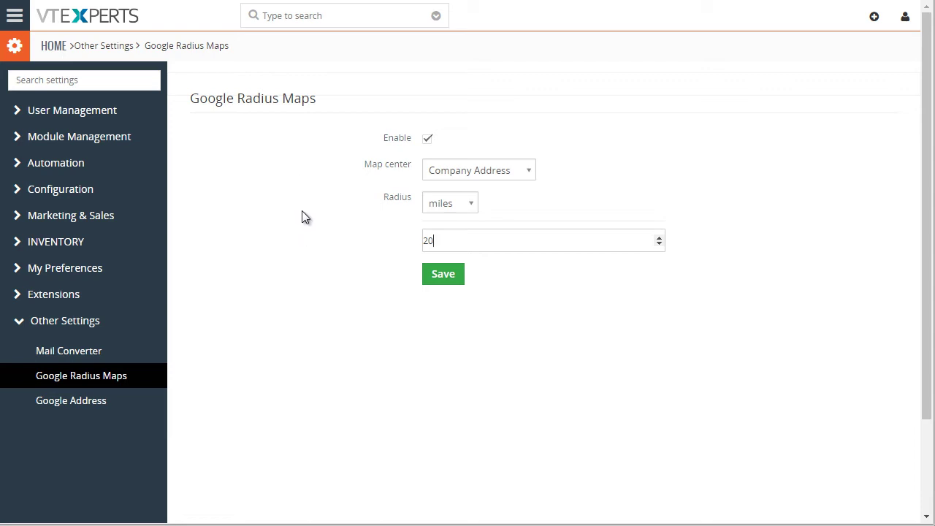
Open Google Address settings, preview the Add Address form, and cancel it
{"action": "left_click", "coordinate": [76, 402]}
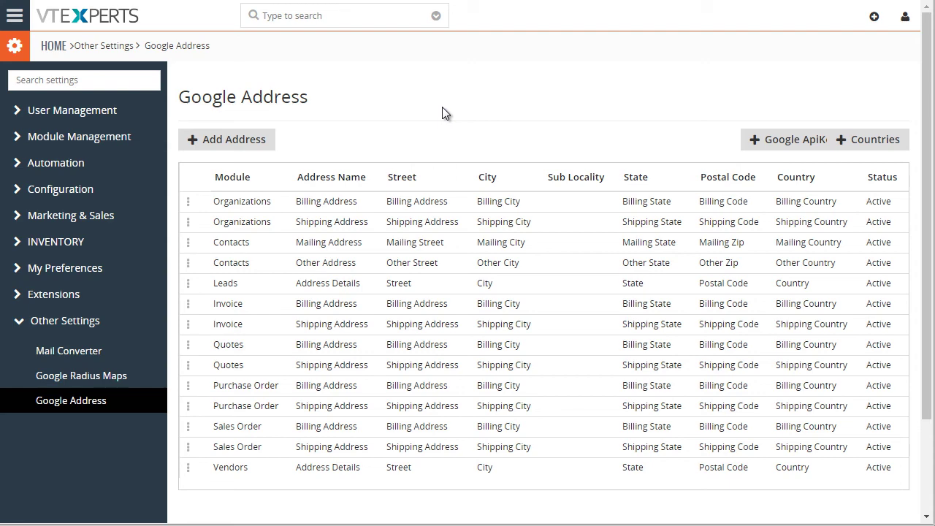
{"action": "left_click", "coordinate": [249, 147]}
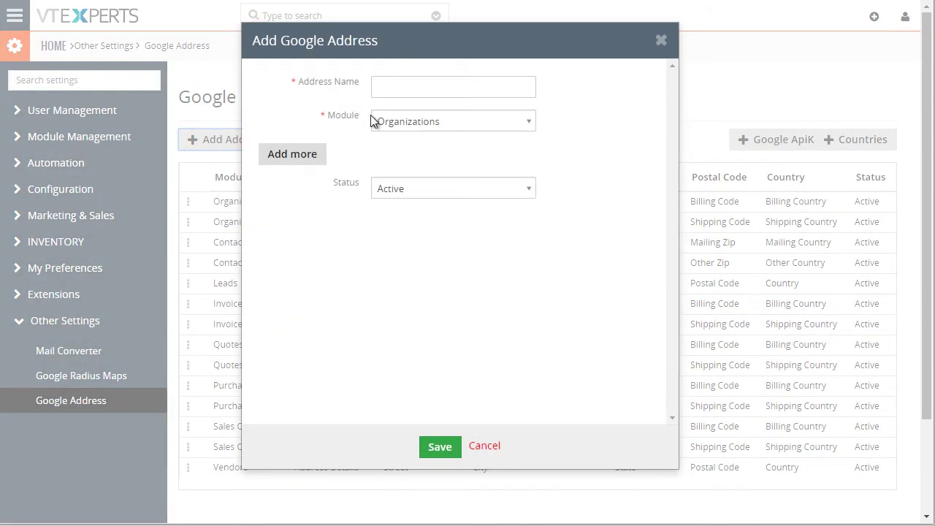
{"action": "left_click", "coordinate": [665, 39]}
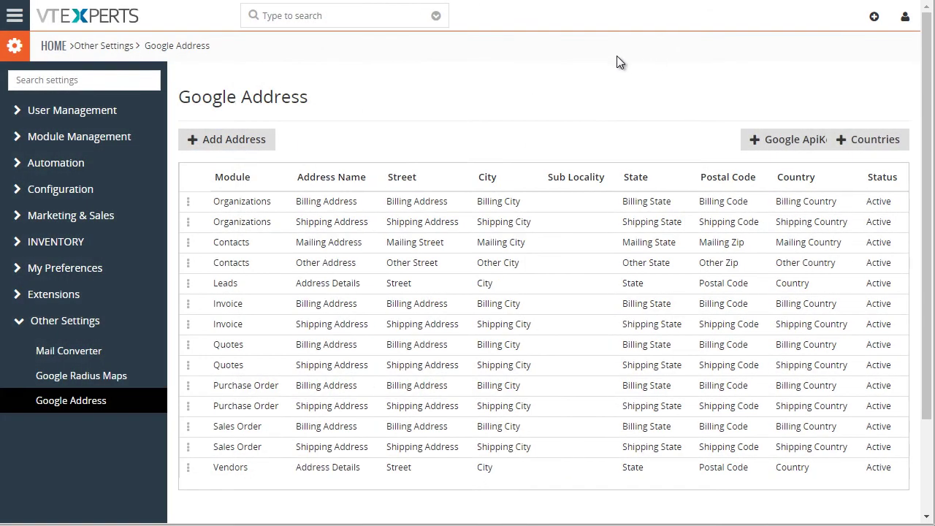